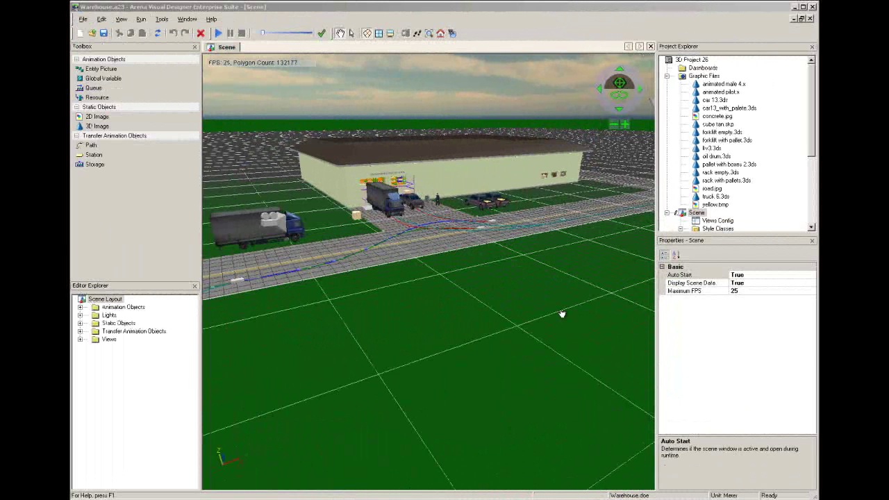
Move closer to the warehouse and switch to an overhead orthographic view of the yard
mouse_move(546, 292)
mouse_down()
mouse_move(554, 356)
mouse_move(278, 403)
mouse_up()
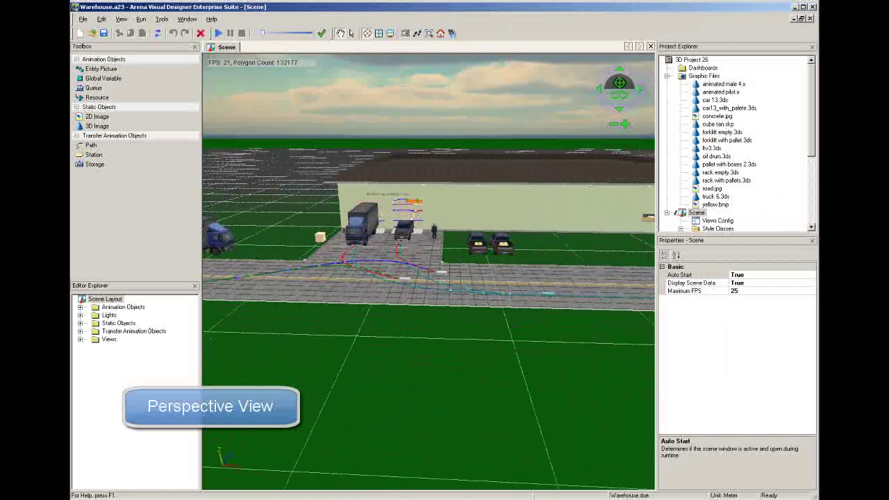
click(381, 33)
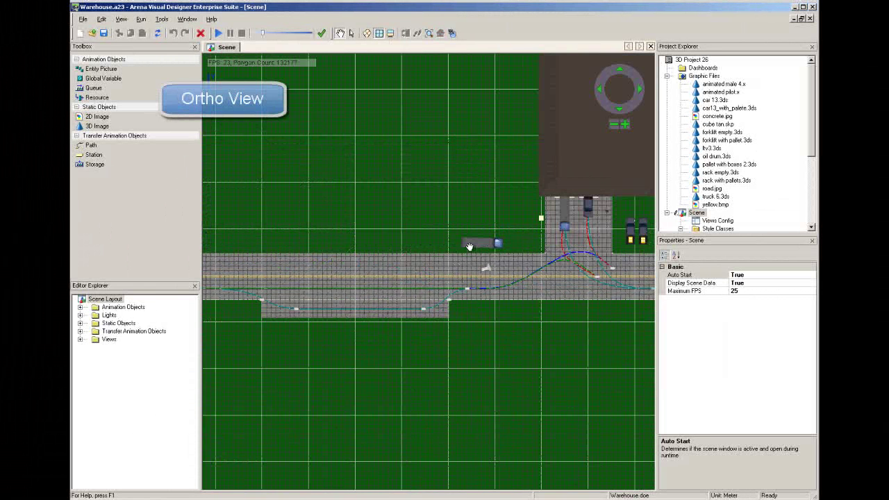
drag(470, 246, 271, 230)
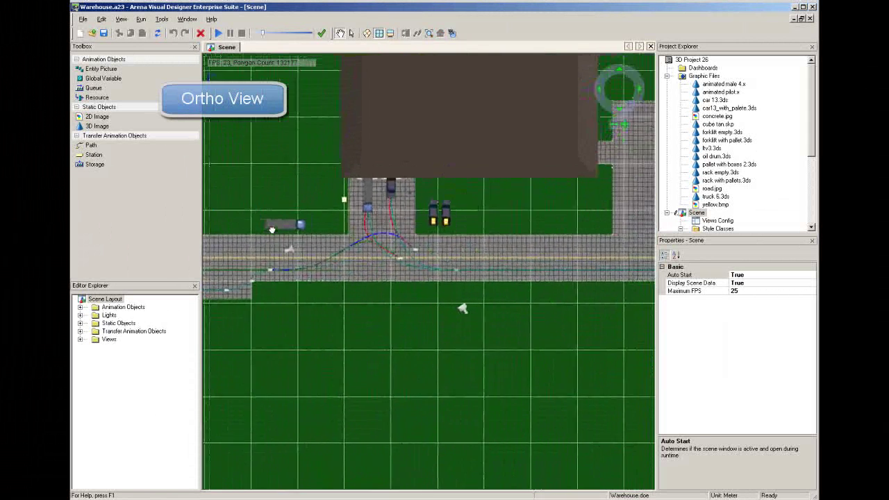
Zoom in on the loading dock and center it in the top-down view
scroll(271, 229, up, 2)
scroll(266, 247, up, 2)
scroll(260, 264, up, 1)
scroll(255, 281, up, 1)
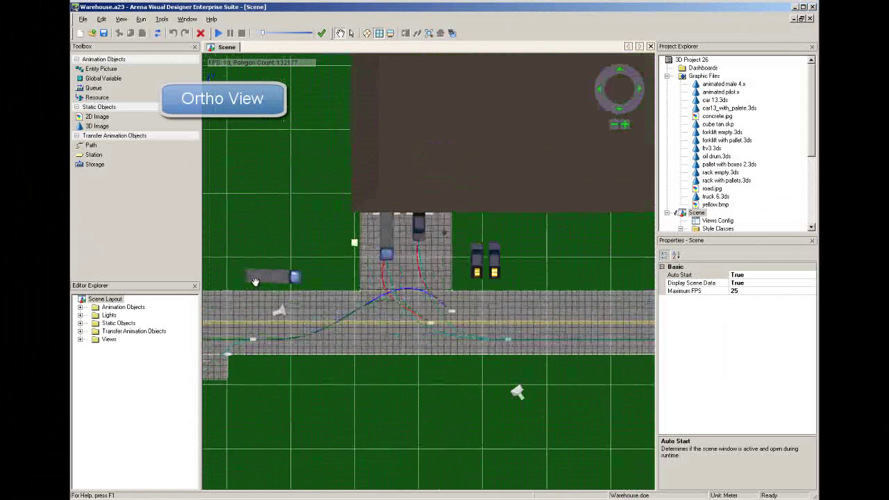
scroll(253, 277, up, 1)
scroll(253, 278, up, 1)
scroll(229, 233, up, 1)
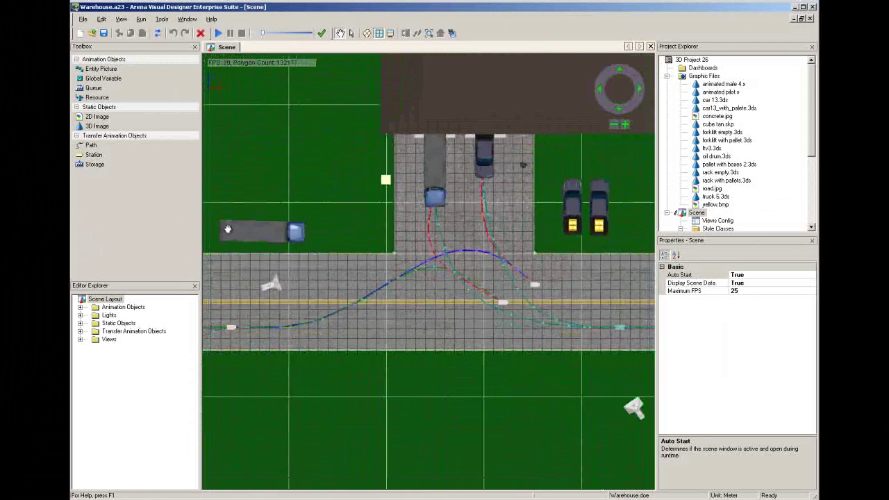
drag(227, 229, 215, 215)
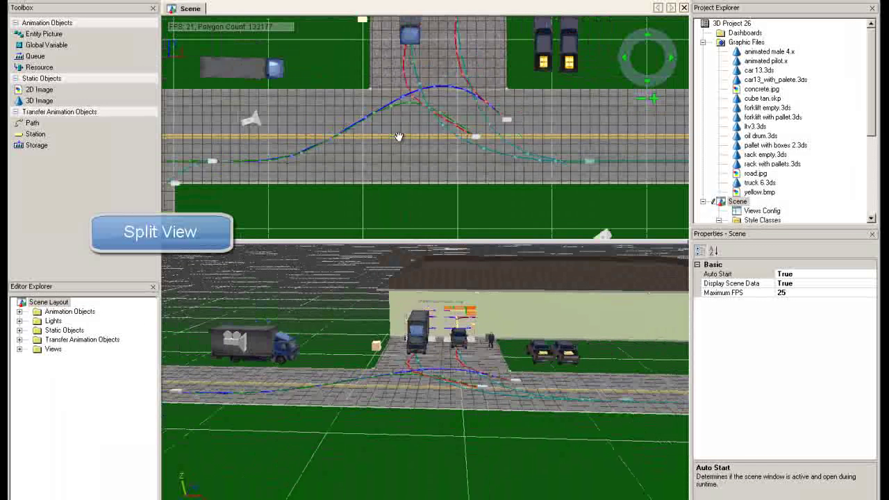
Drag the reversing van (VanReverse) upward, closer to the warehouse, in the ortho pane
click(510, 74)
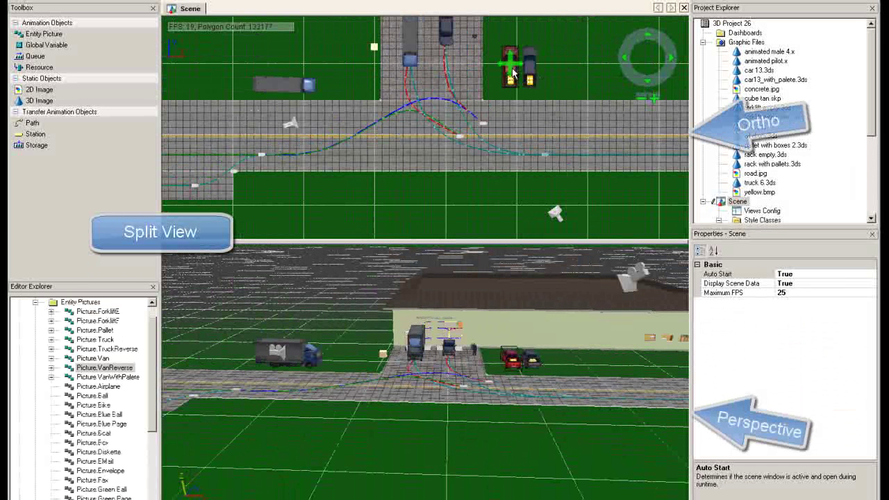
mouse_move(499, 87)
mouse_down()
mouse_move(506, 72)
mouse_move(507, 82)
mouse_up()
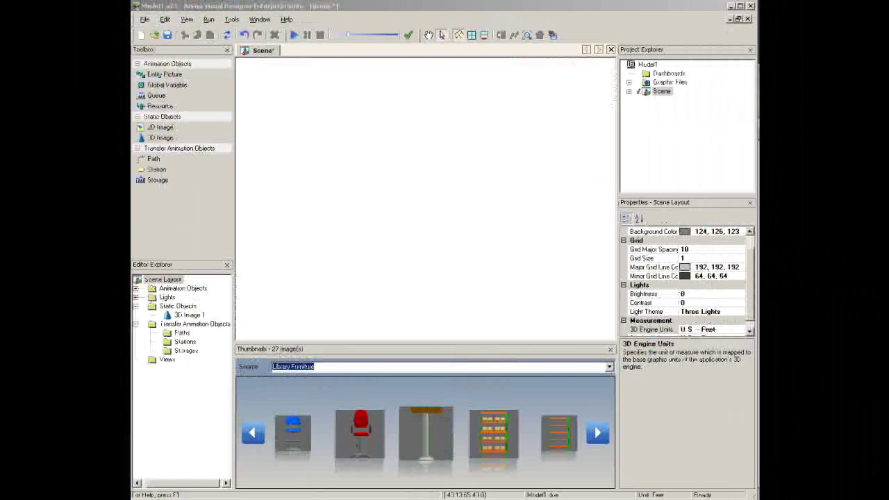
Place Station 1 and Station 2 on the new model's floor
click(137, 163)
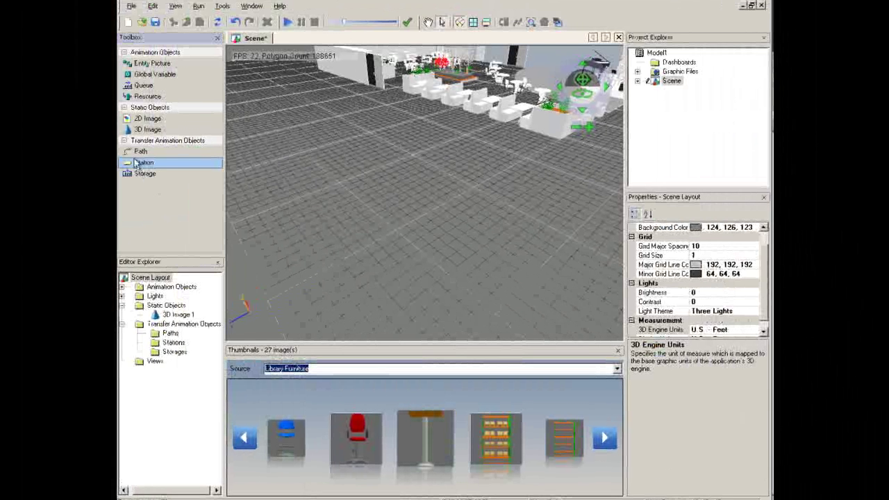
double_click(137, 163)
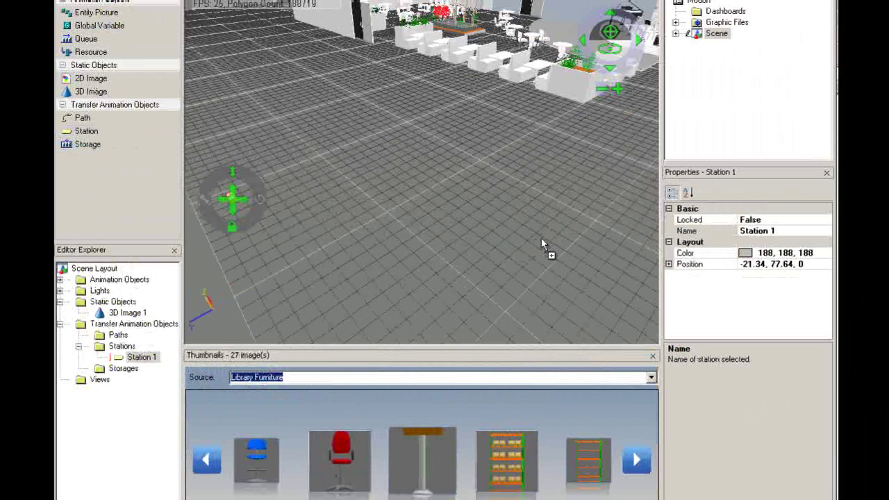
click(541, 237)
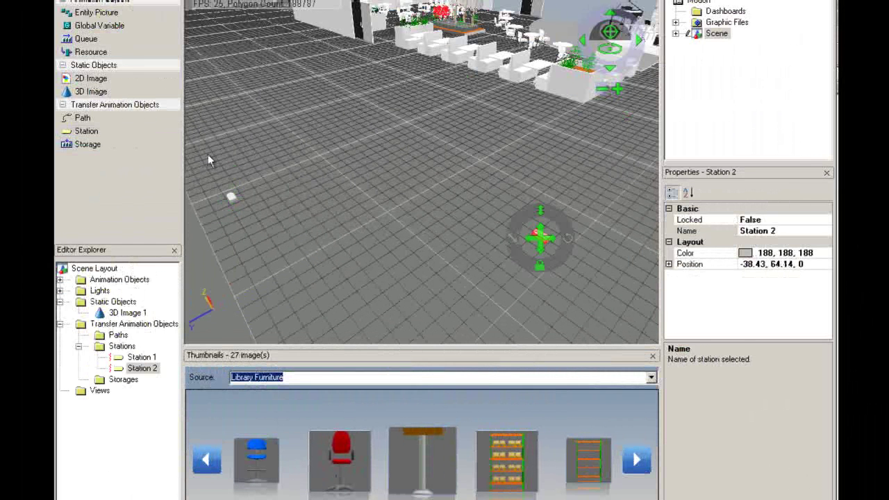
Draw a path from Station 1 to Station 2
click(82, 118)
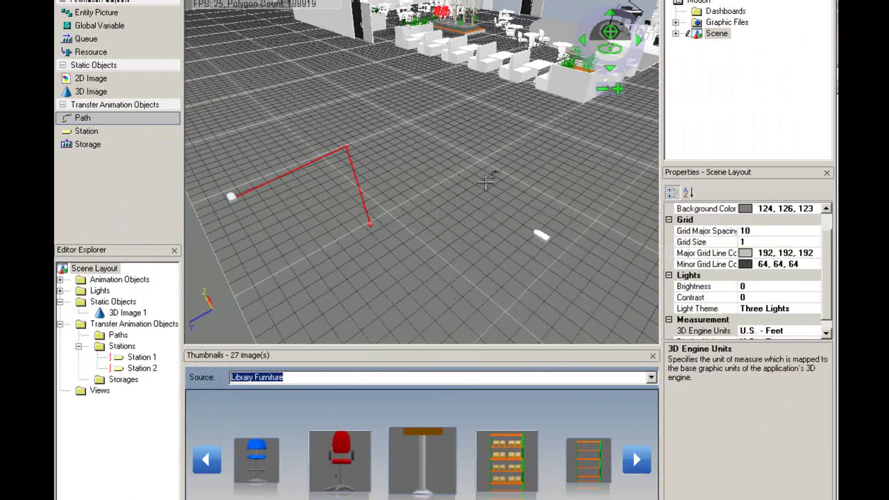
click(541, 236)
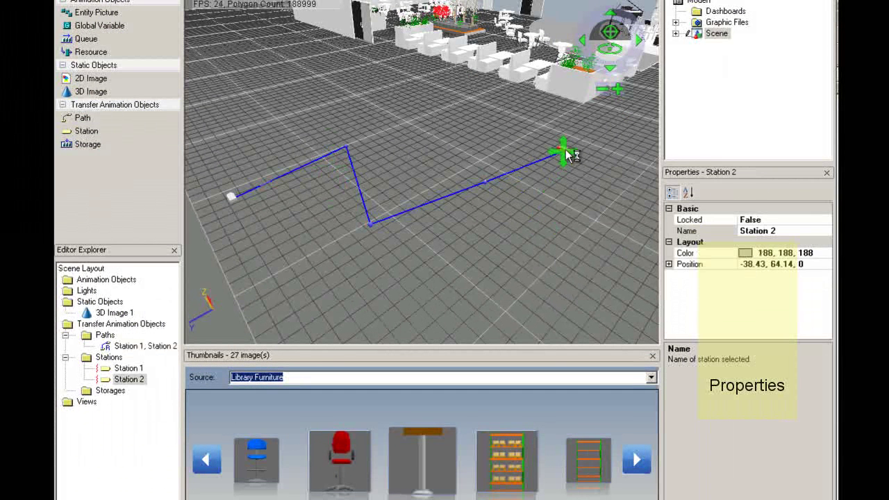
click(539, 224)
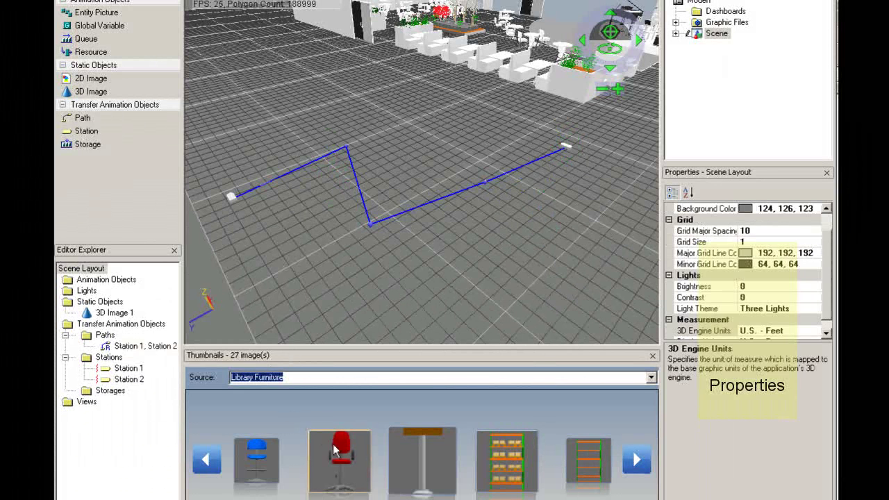
Add the red office chair from Library Furniture to the scene
drag(333, 450, 331, 391)
drag(295, 276, 297, 277)
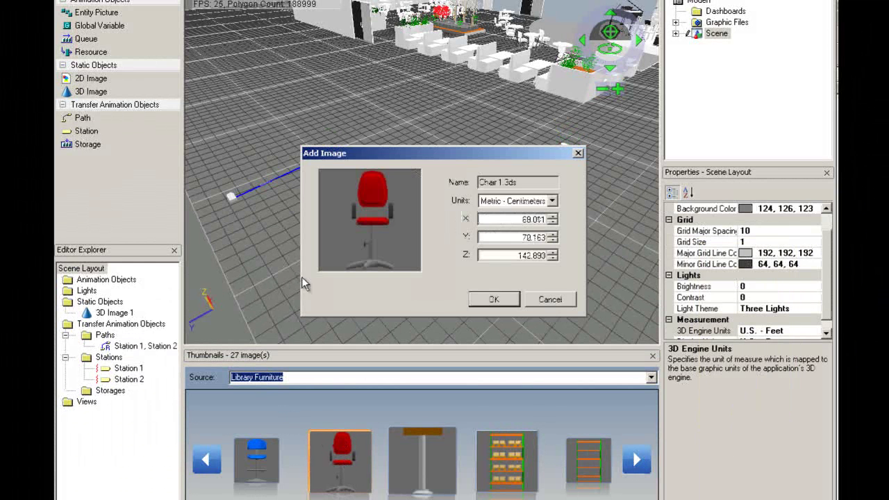
click(484, 302)
click(366, 287)
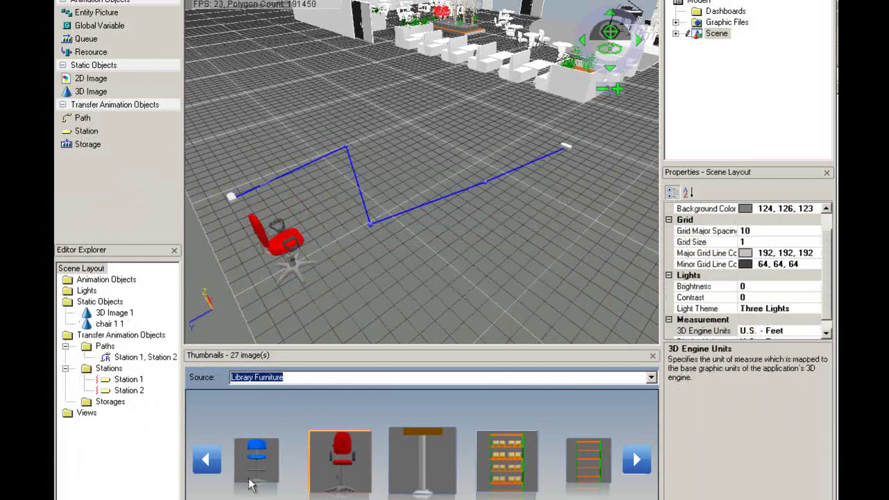
Add the blue chair and scale it to nearly double size
drag(433, 286, 434, 287)
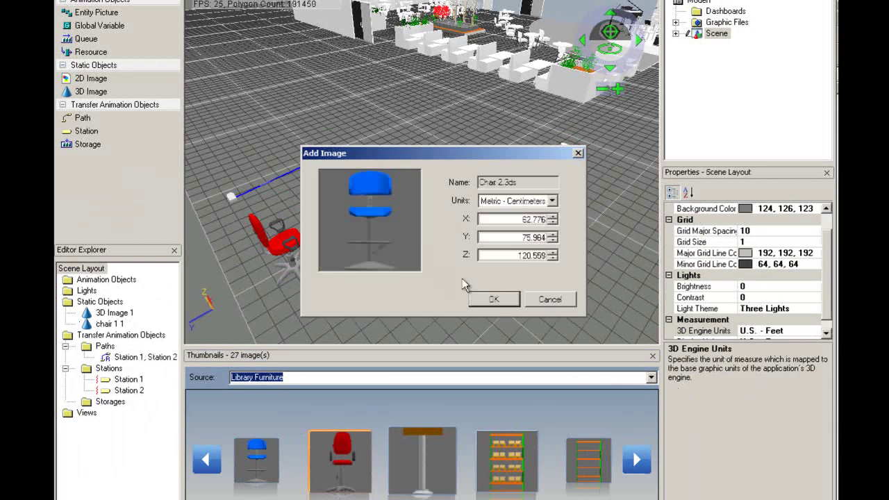
click(492, 302)
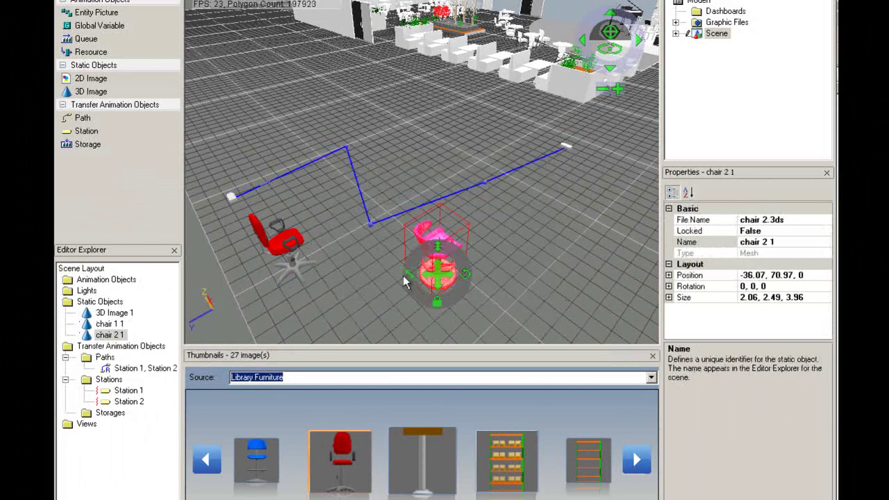
mouse_move(408, 277)
mouse_down()
mouse_move(459, 285)
mouse_move(344, 274)
mouse_up()
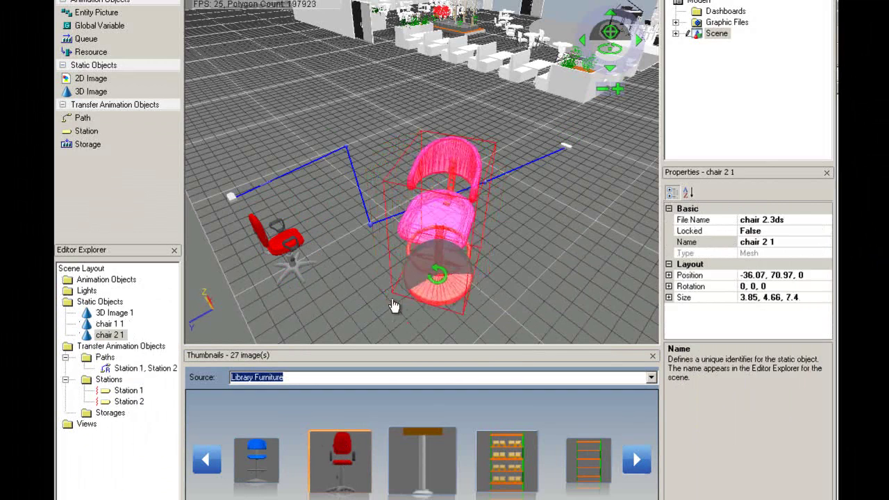
click(344, 274)
Pan and zoom toward the cafeteria's white booths, round tables and grass planter
middle_drag(345, 272, 476, 279)
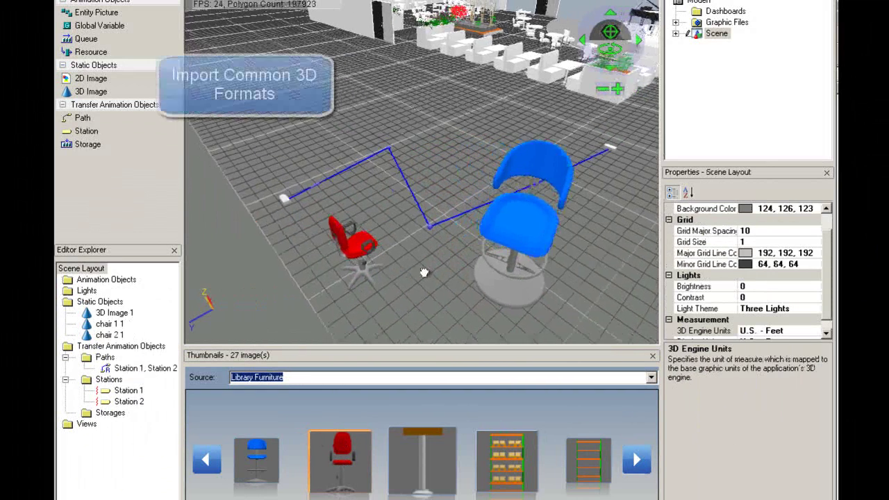
scroll(476, 278, up, 1)
scroll(548, 87, up, 2)
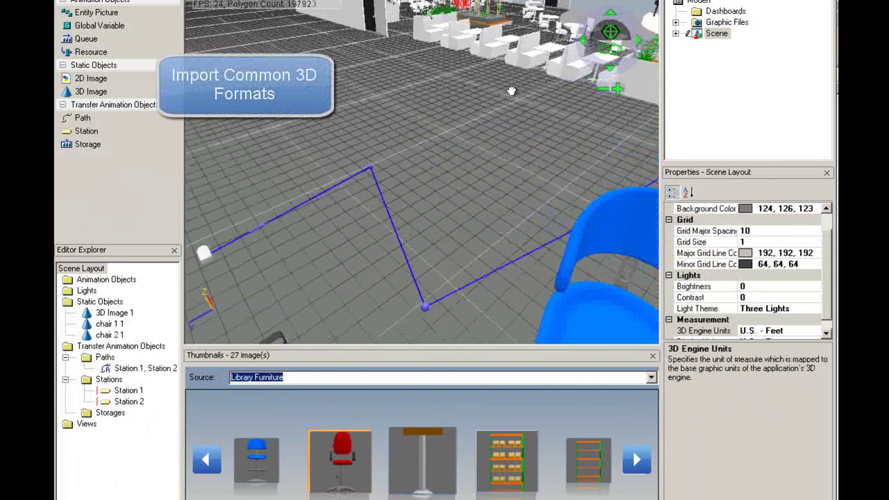
scroll(492, 102, up, 2)
middle_drag(491, 101, 315, 235)
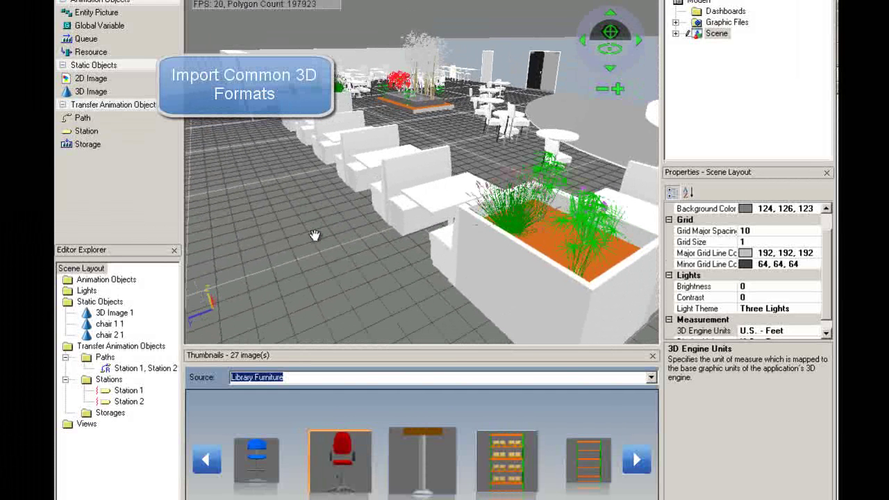